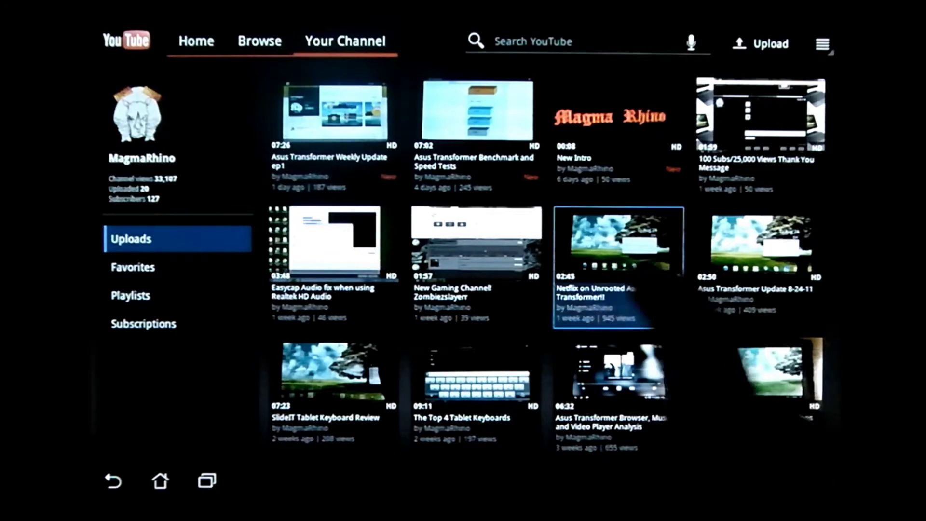
Play the 'Netflix on Unrooted Asus Transformer' video, then reload the failed Android Police article
click(618, 246)
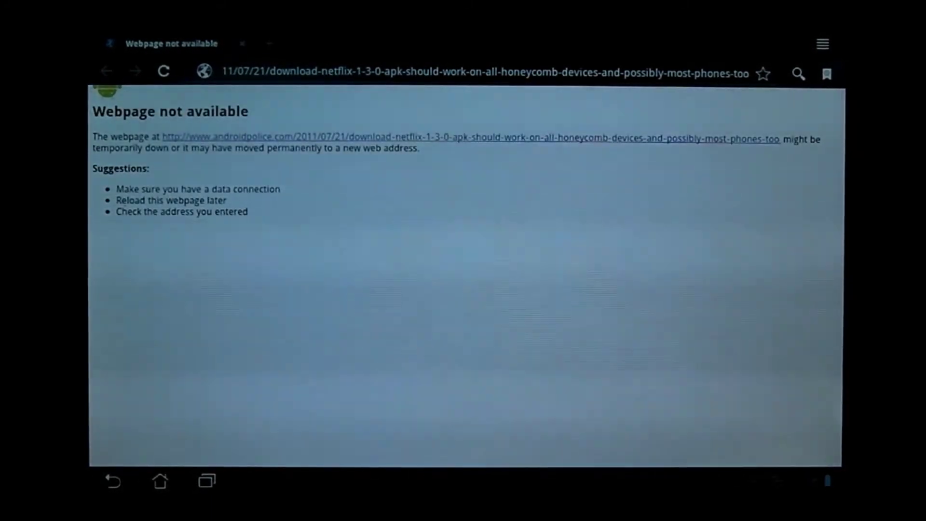
click(163, 71)
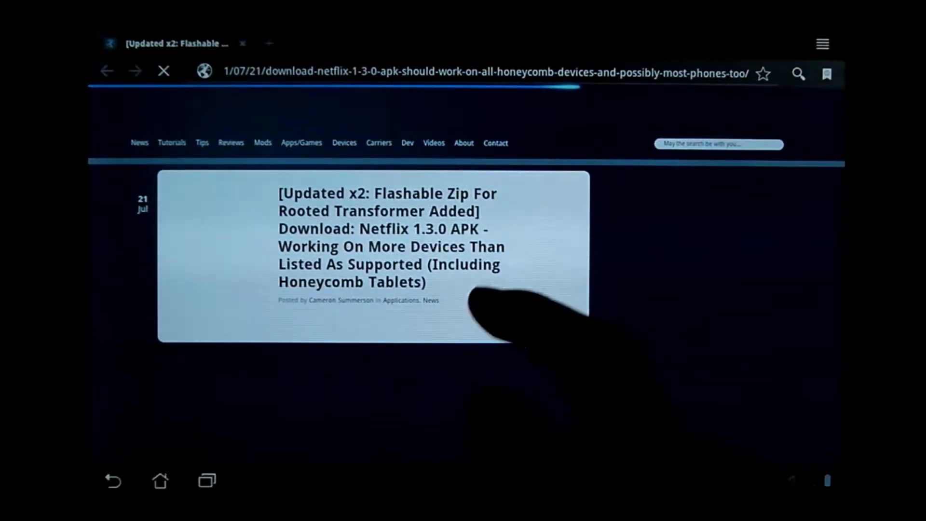
scroll(550, 253, down, 1)
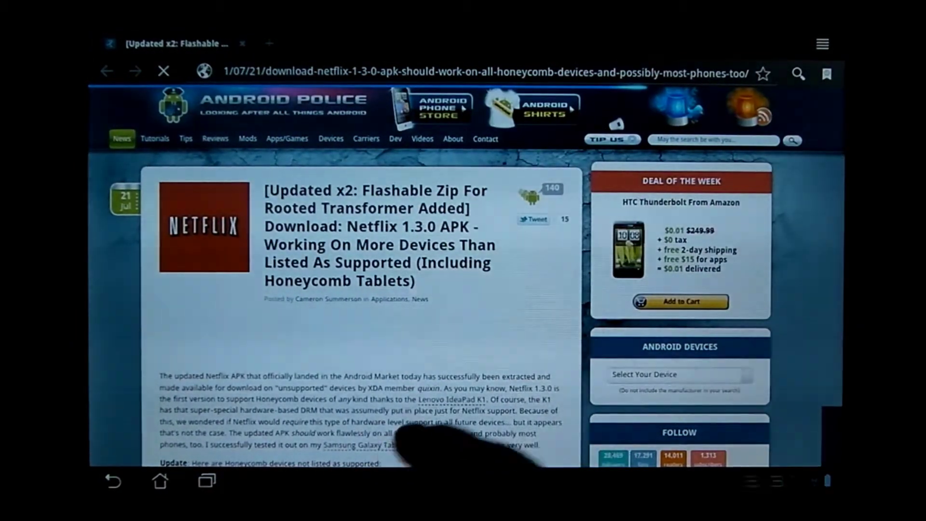
scroll(463, 325, down, 10)
scroll(463, 326, down, 5)
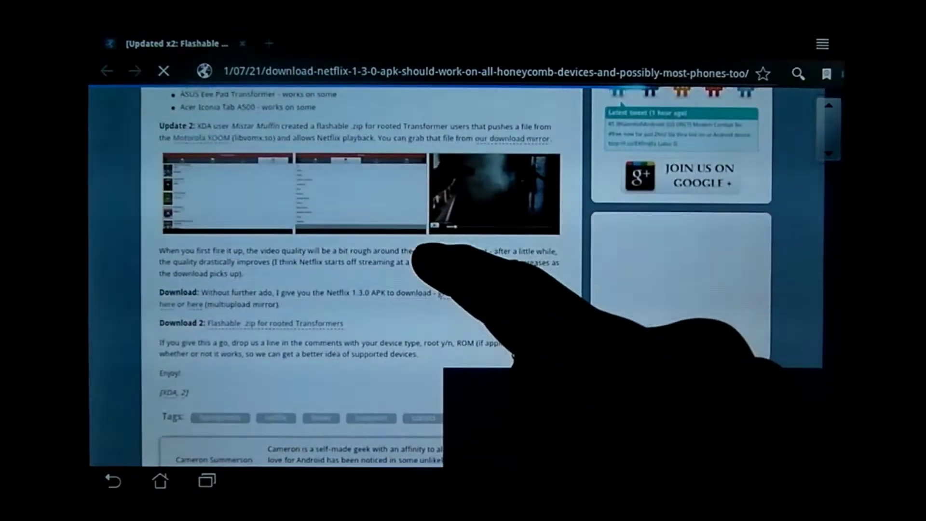
scroll(463, 290, down, 1)
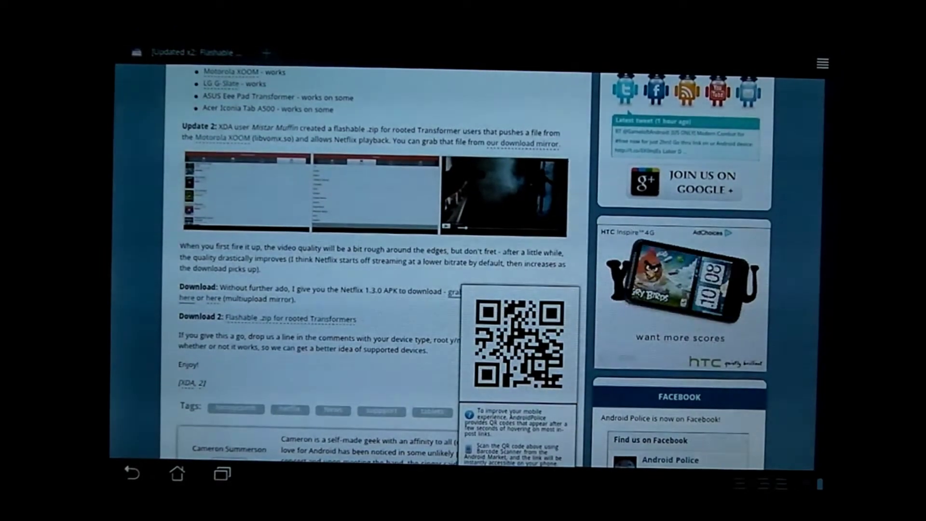
Open the notification panel to find the downloaded com.netflix.mediaclient.1.3.apk
click(796, 484)
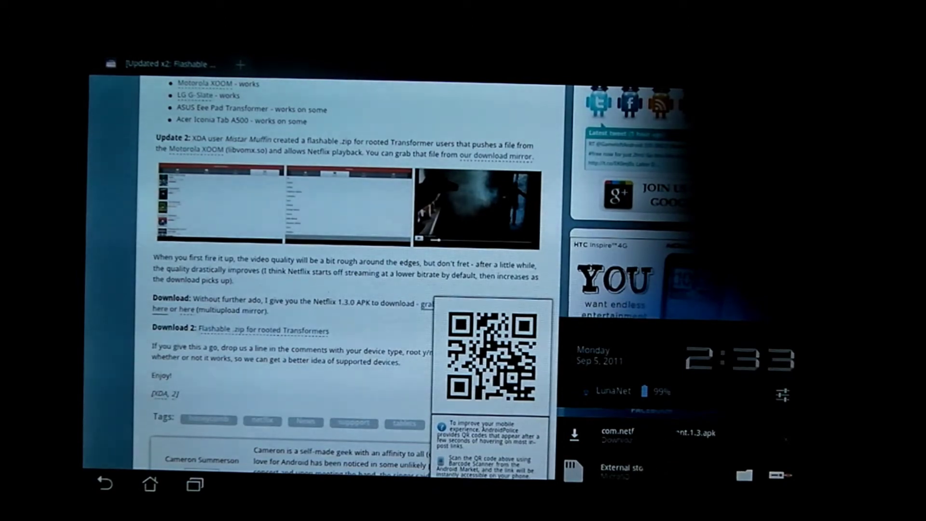
Open the downloaded Netflix APK notification to start the installer
click(651, 432)
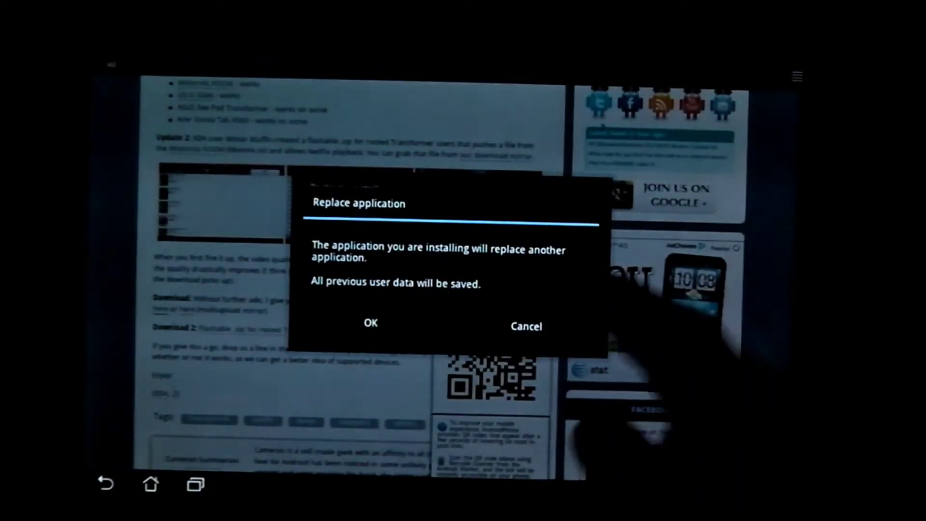
Confirm replacing the existing Netflix app and install it with the listed permissions
click(371, 322)
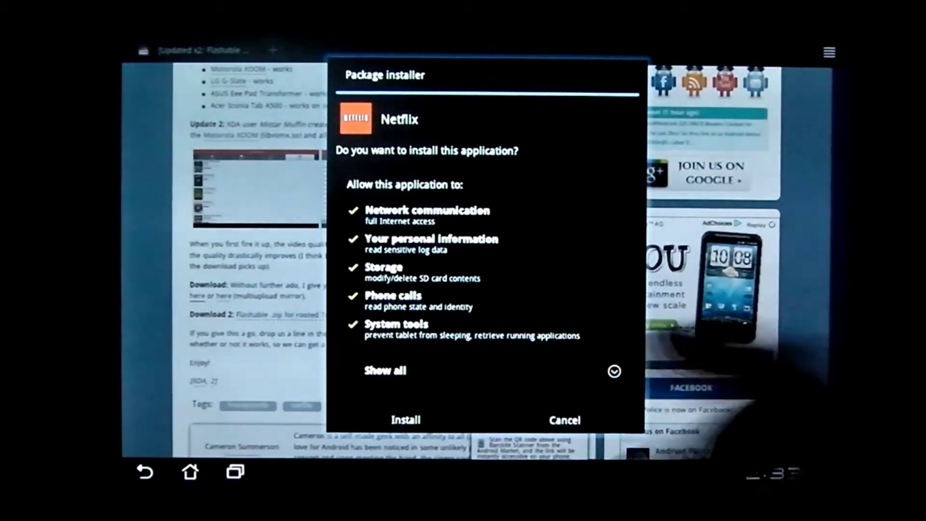
click(405, 421)
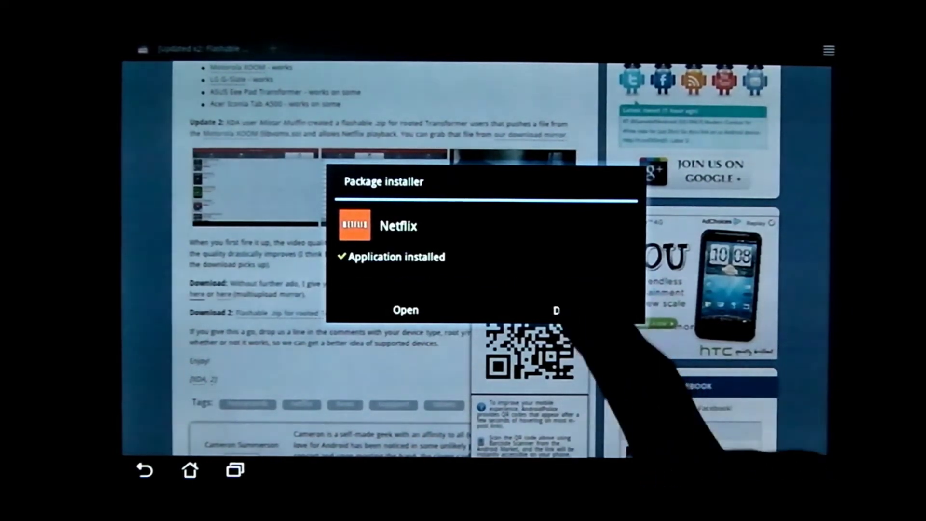
Dismiss the 'Application installed' message and go to the home screen
click(566, 310)
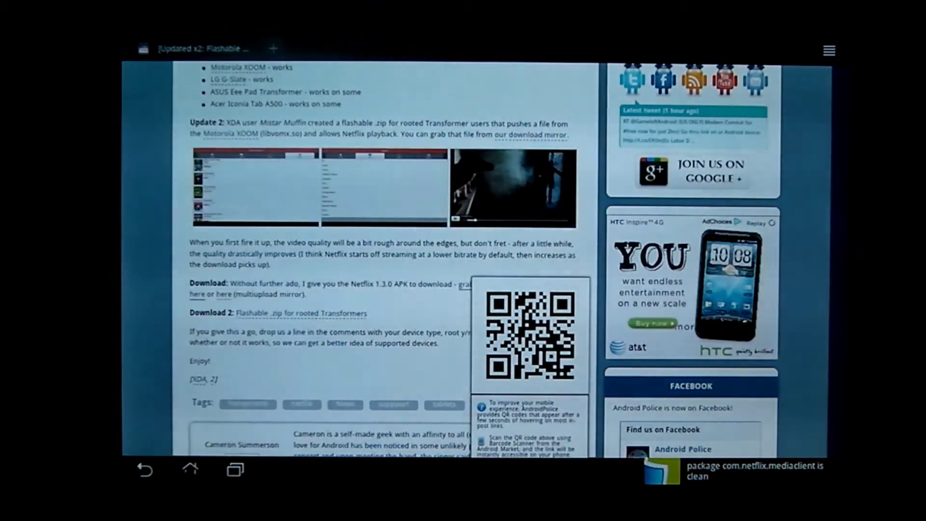
click(189, 470)
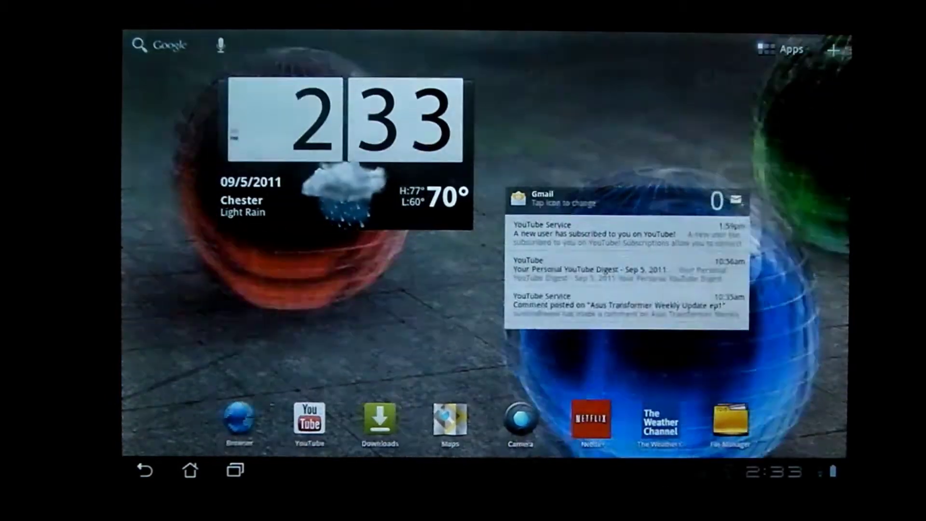
click(781, 48)
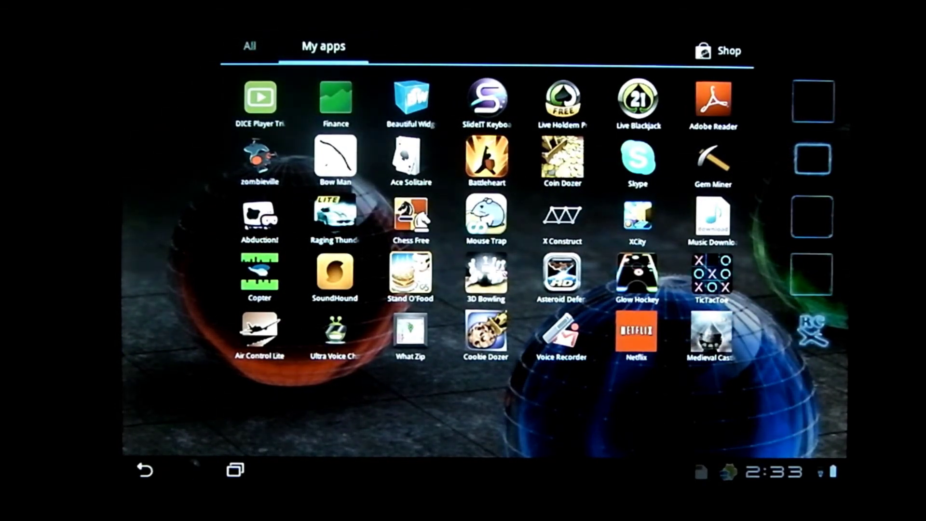
key(Home)
mouse_move(651, 405)
mouse_down()
mouse_move(361, 405)
mouse_move(687, 405)
mouse_up()
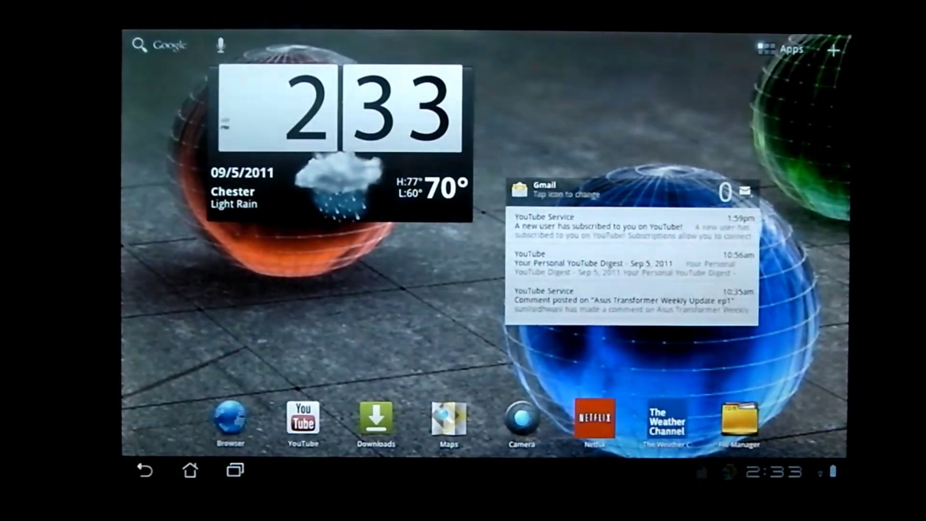